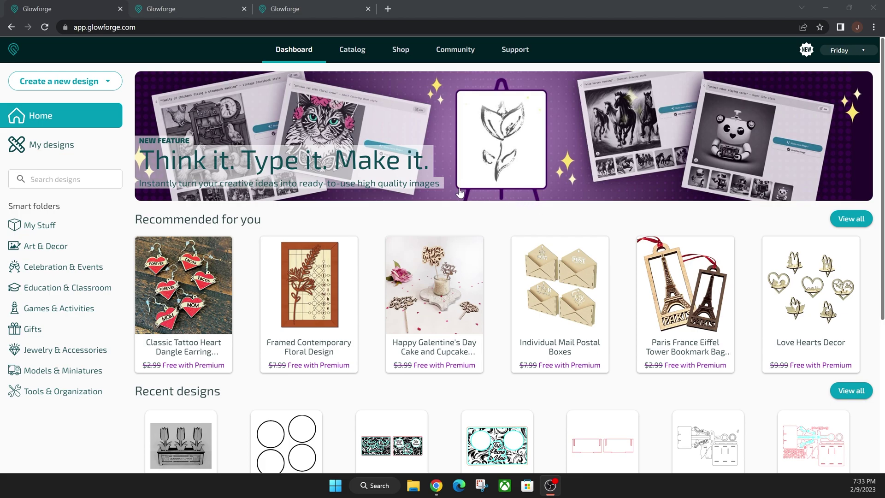
# Pick the puppy-riding-a-kayak example in Magic Canvas and choose to use that image.
pyautogui.click(300, 7)
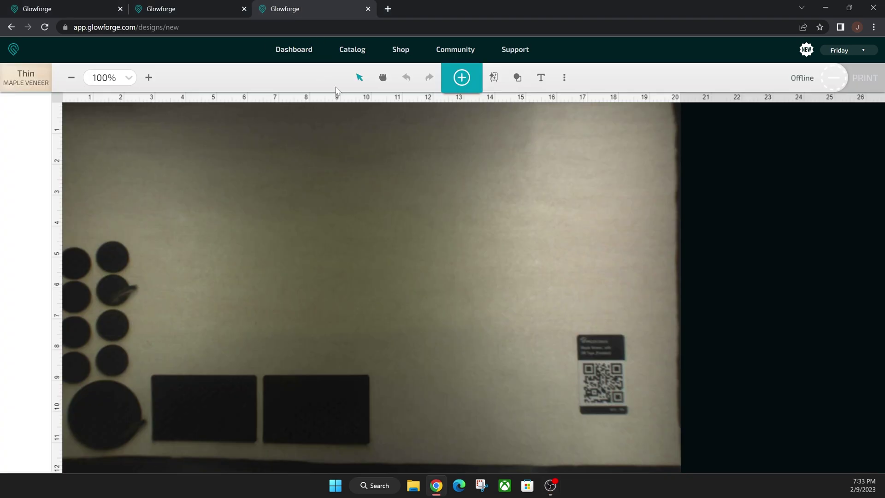
pyautogui.click(492, 78)
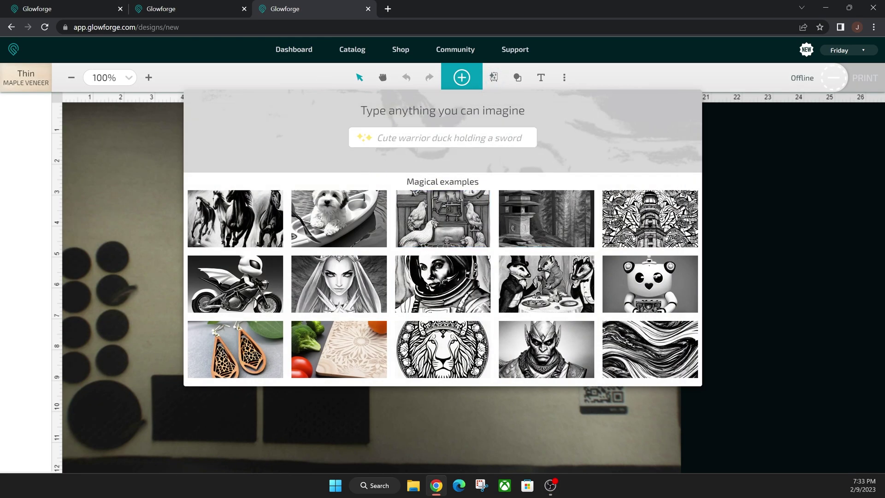
pyautogui.click(336, 219)
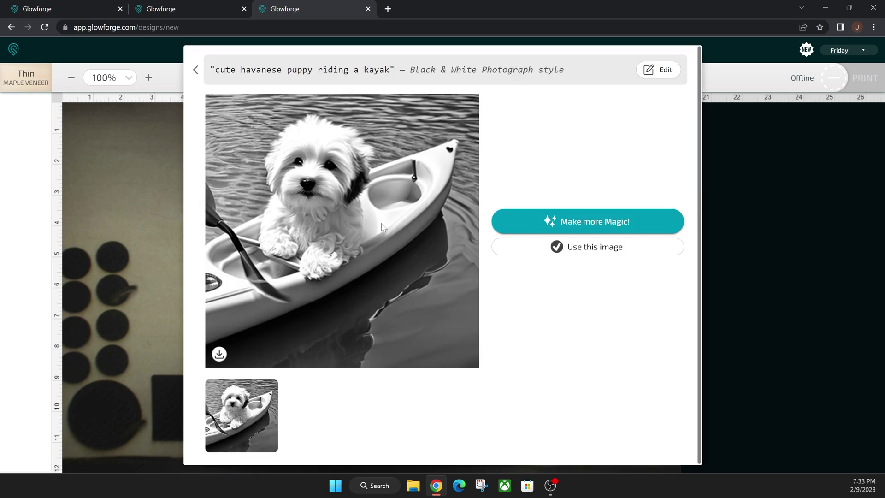
pyautogui.click(576, 252)
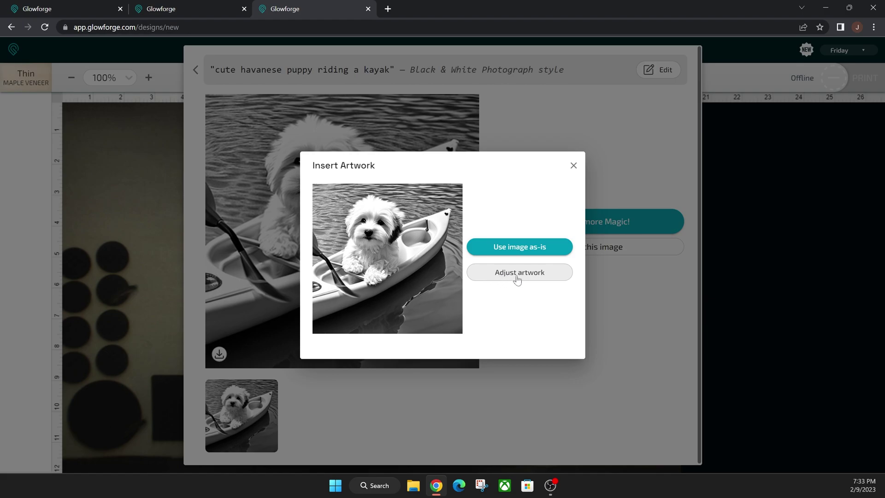
# In Adjust artwork, brighten the puppy image and bring its contrast to 49.
pyautogui.click(517, 273)
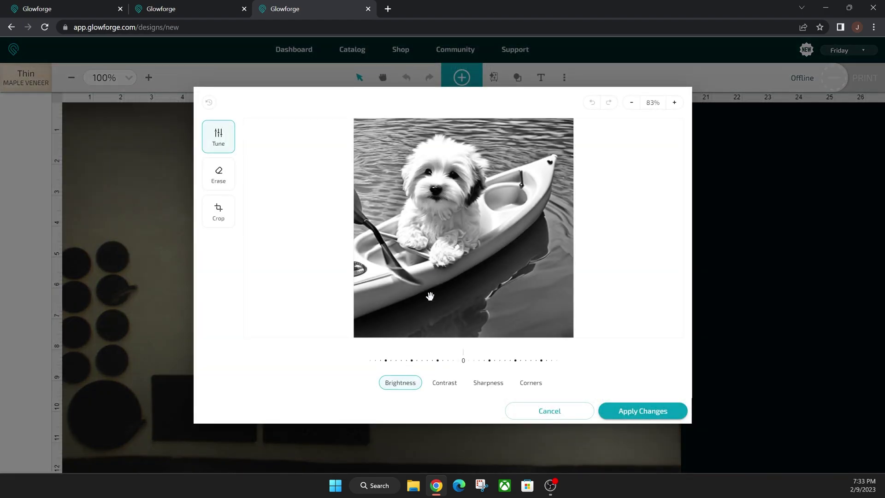
pyautogui.moveTo(485, 361); pyautogui.dragTo(435, 360)
pyautogui.click(445, 391)
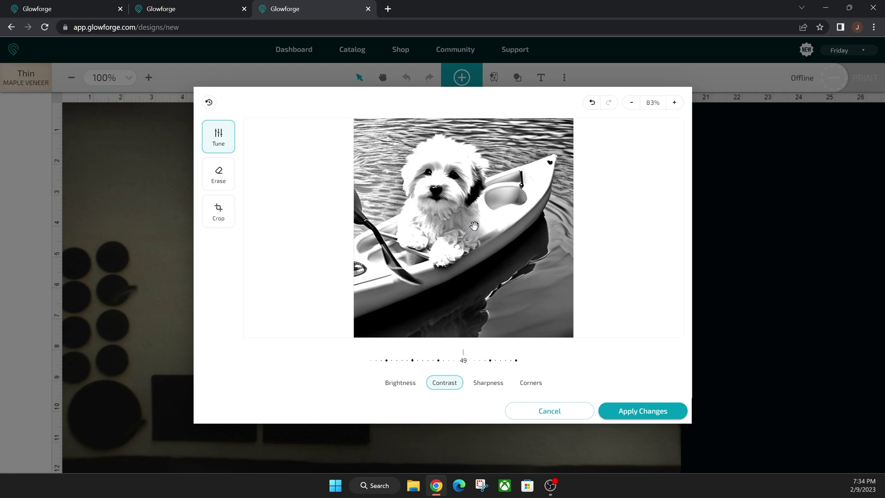
# Start uploading IMG_4460 from the dashboard, cancel it, and go to the existing IMG 4460 design.
pyautogui.click(76, 13)
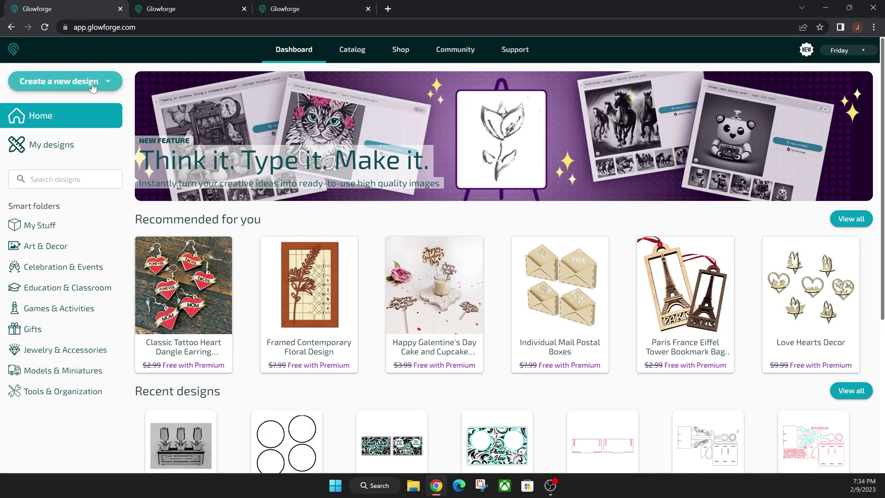
pyautogui.click(107, 83)
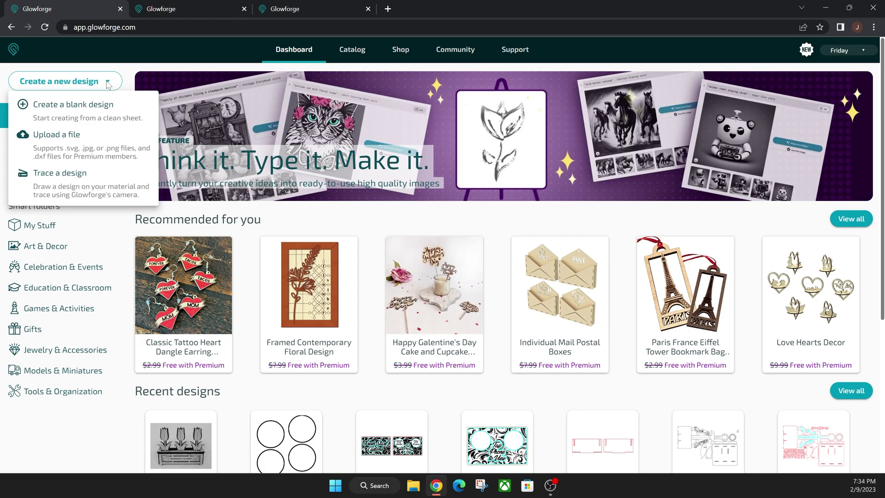
pyautogui.click(86, 156)
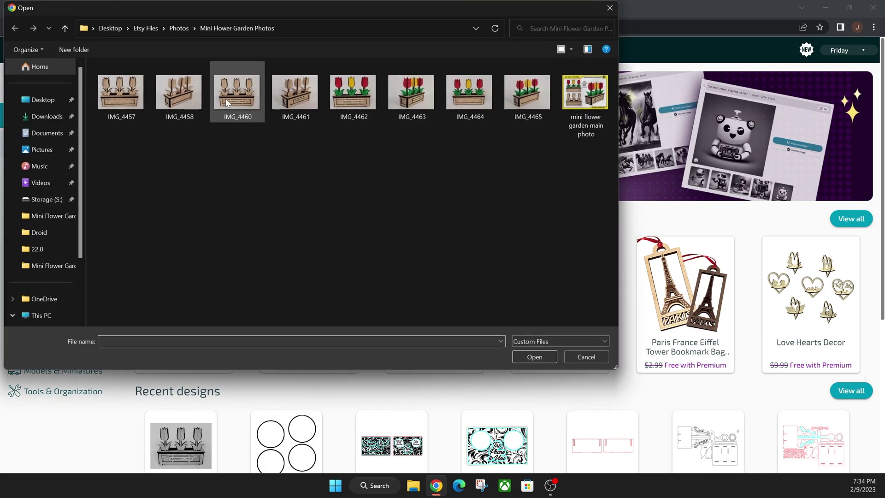
pyautogui.click(238, 103)
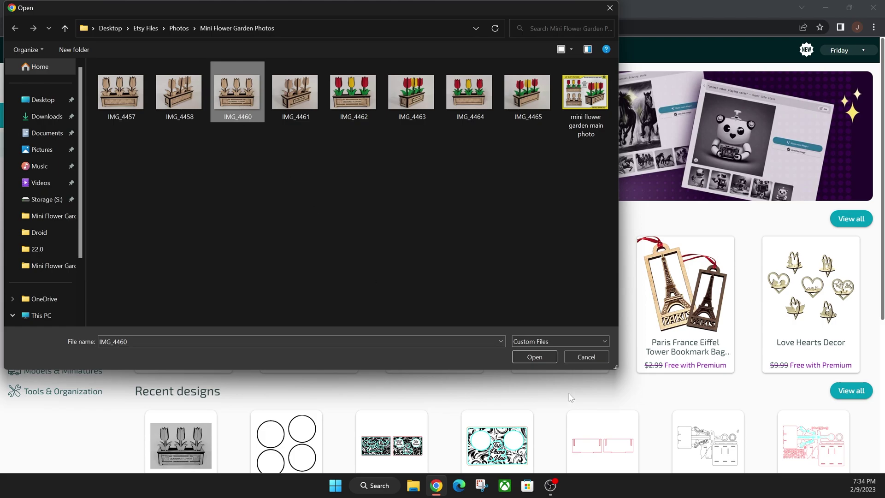
pyautogui.click(586, 357)
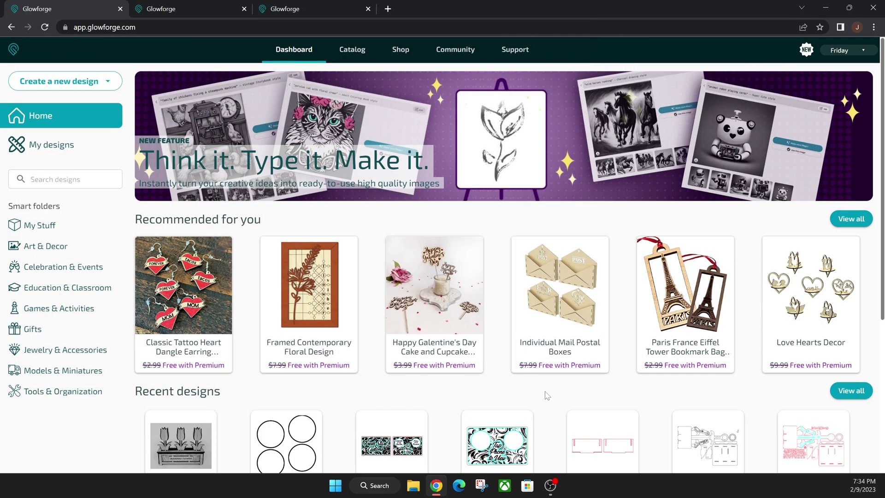
pyautogui.click(153, 13)
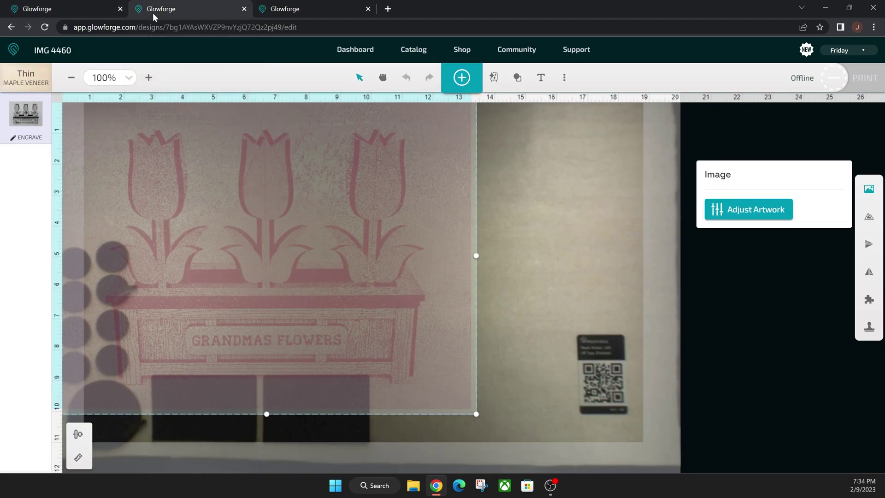
# Set the tulip planter photo to brightness 71, contrast 56 and sharpness 29, then start cropping.
pyautogui.click(754, 215)
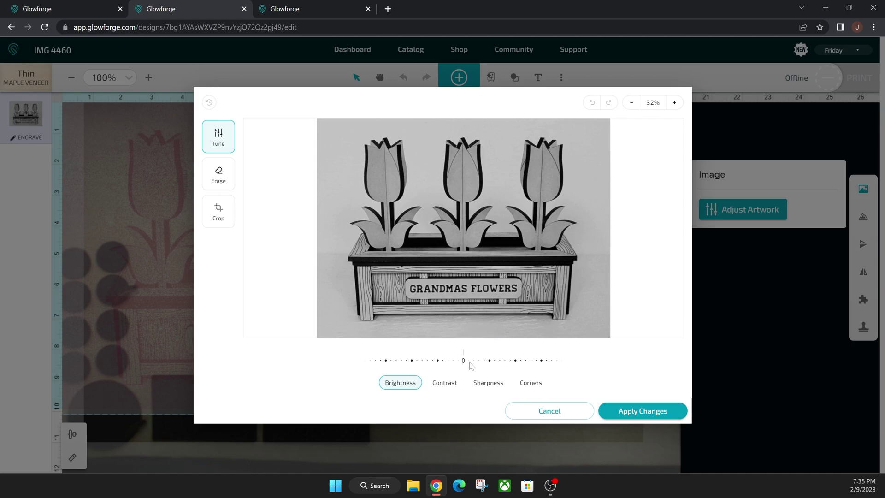
pyautogui.moveTo(464, 364); pyautogui.dragTo(422, 364)
pyautogui.click(444, 382)
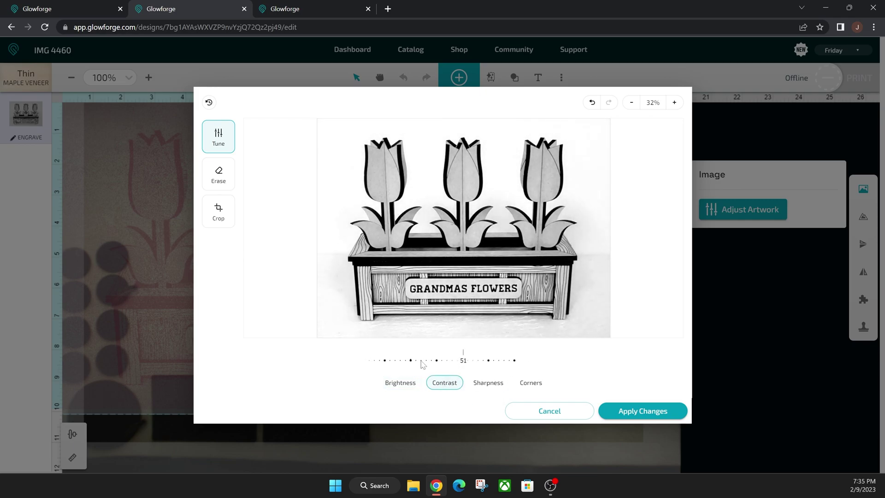
pyautogui.click(488, 382)
pyautogui.moveTo(489, 364); pyautogui.dragTo(460, 367)
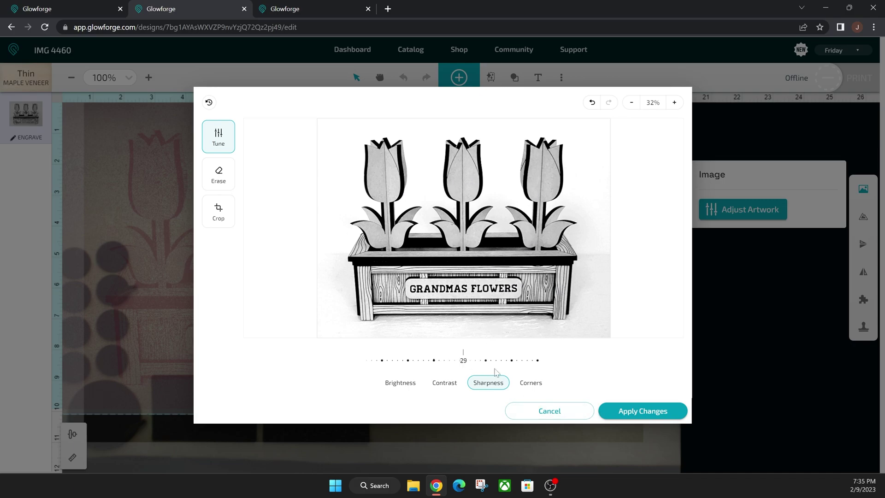
pyautogui.click(220, 211)
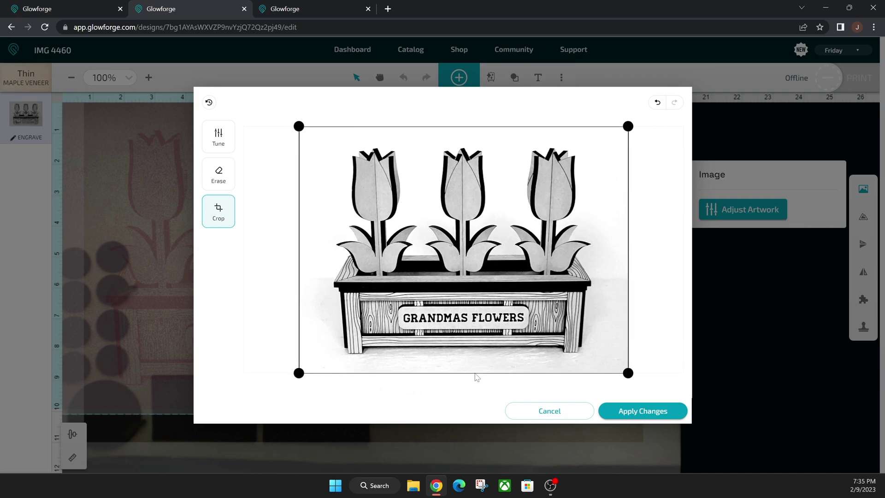
# Trim the photo's bottom, left and top edges inward, then erase the shadow strip beneath the planter.
pyautogui.moveTo(628, 373); pyautogui.dragTo(605, 359)
pyautogui.moveTo(298, 359); pyautogui.dragTo(322, 358)
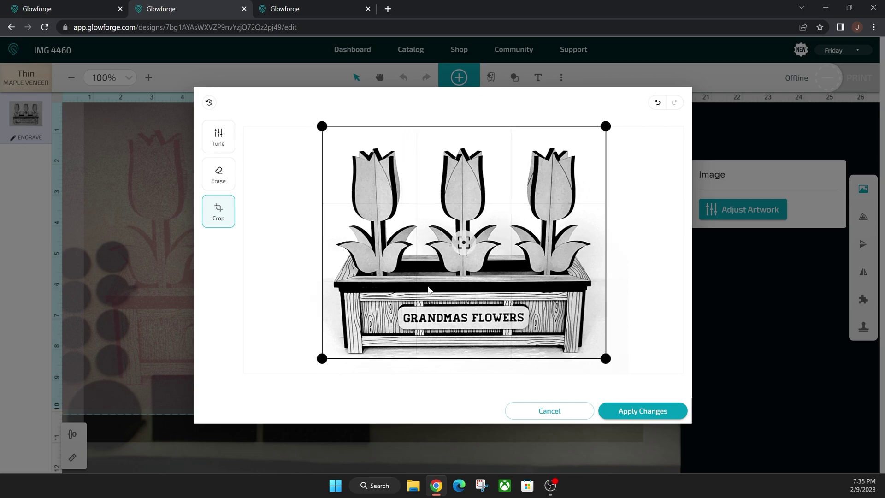
pyautogui.moveTo(605, 126); pyautogui.dragTo(605, 136)
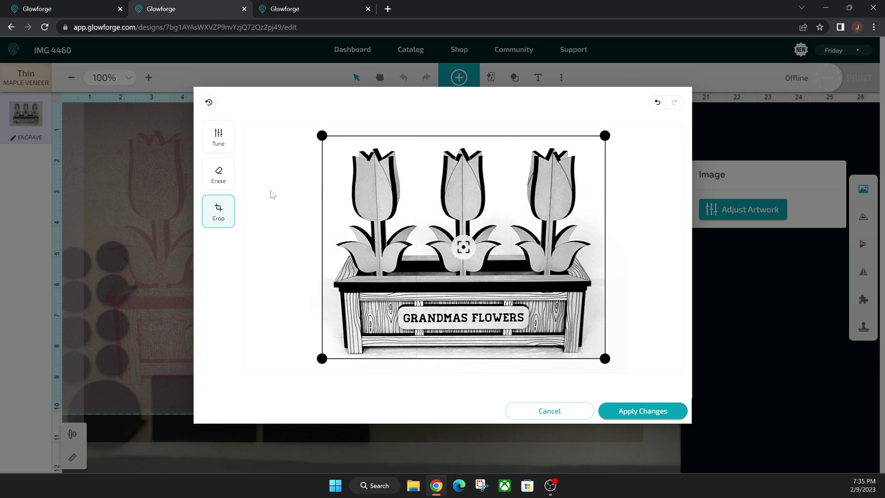
pyautogui.click(218, 175)
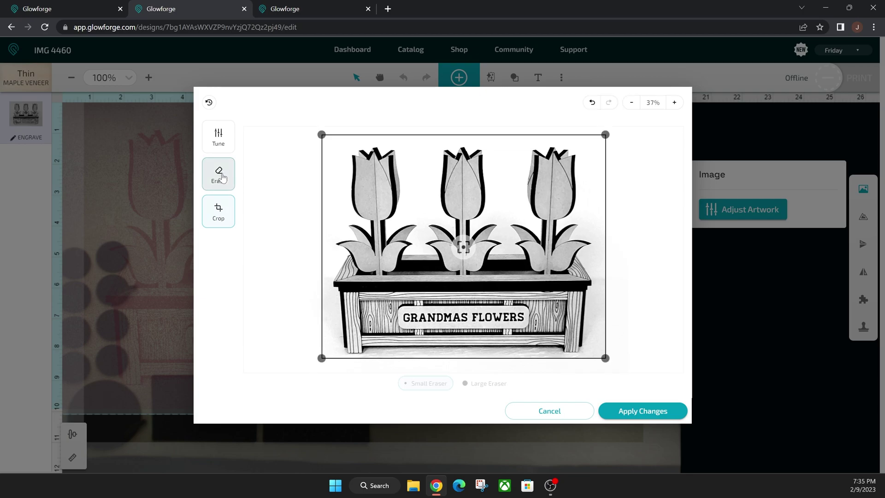
pyautogui.moveTo(370, 349)
pyautogui.mouseDown()
pyautogui.moveTo(566, 351)
pyautogui.moveTo(489, 349)
pyautogui.moveTo(567, 350)
pyautogui.mouseUp()
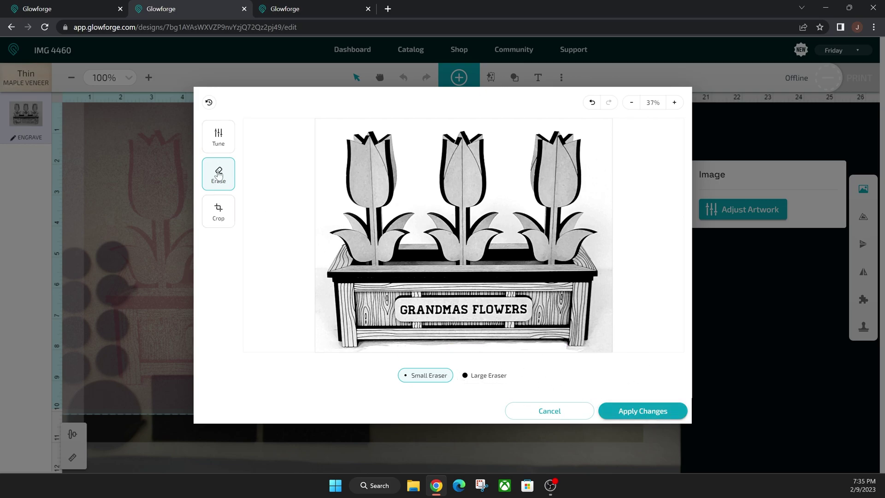
# Apply the image edits and drag the planter engrave right toward the bed's top centre.
pyautogui.click(225, 133)
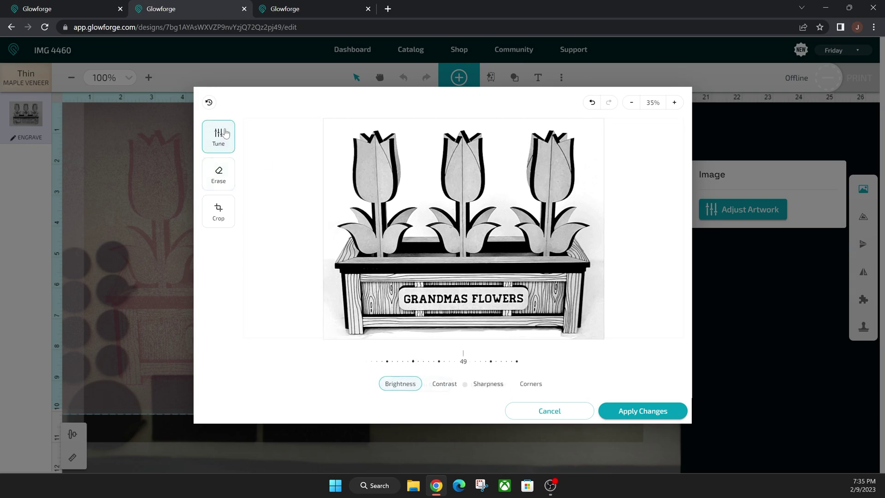
pyautogui.click(640, 412)
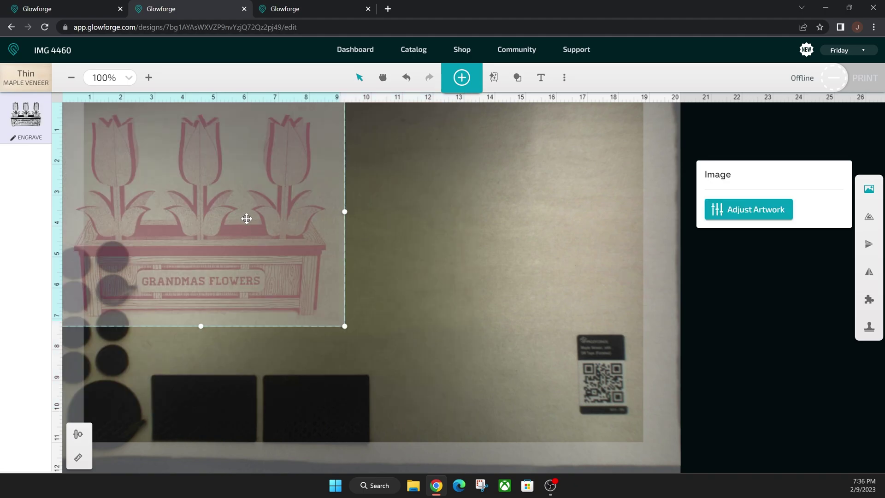
pyautogui.moveTo(245, 217); pyautogui.dragTo(338, 233)
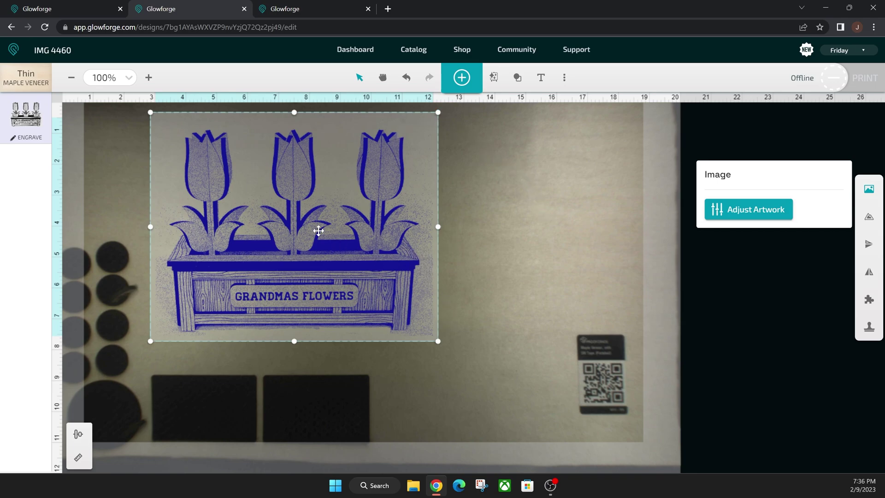
pyautogui.moveTo(317, 252); pyautogui.dragTo(392, 264)
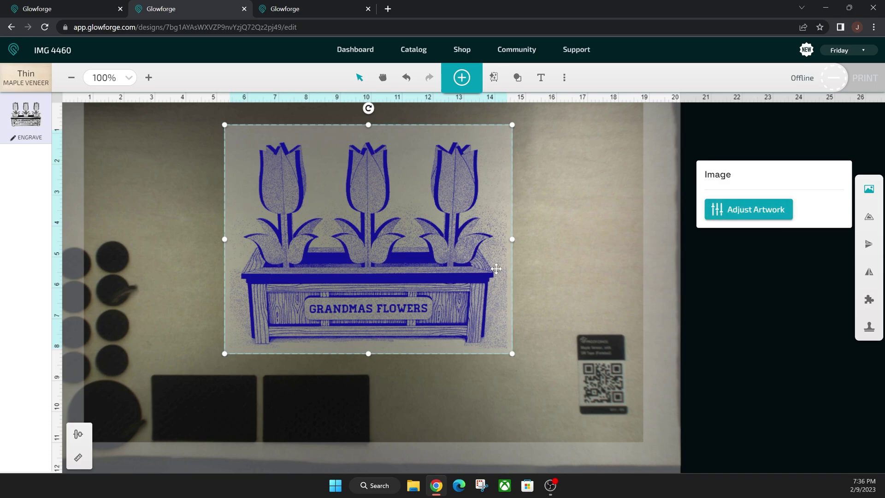
# Reopen Adjust Artwork on the tulip planter and zoom its preview in, then back out.
pyautogui.click(737, 213)
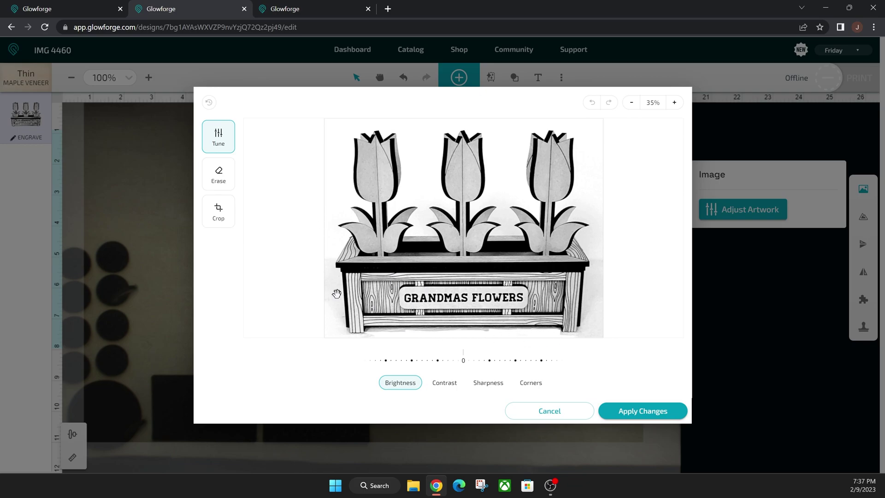
pyautogui.click(674, 102)
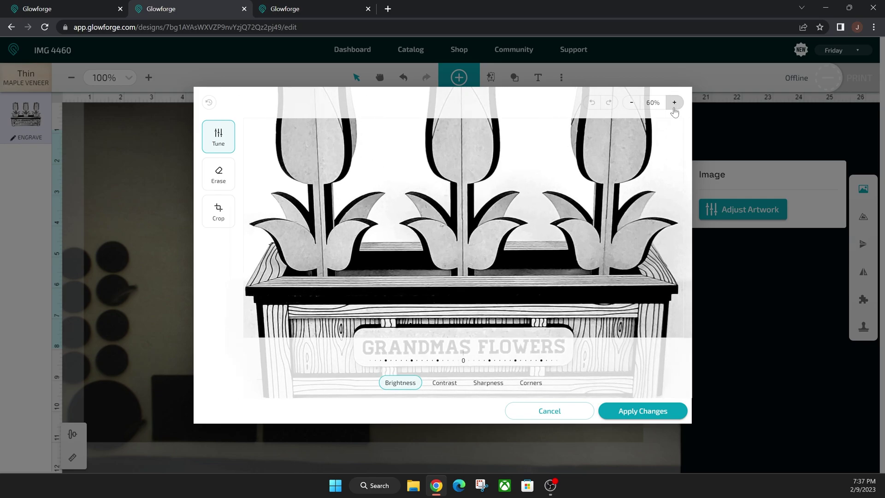
pyautogui.scroll(-3, 535, 172)
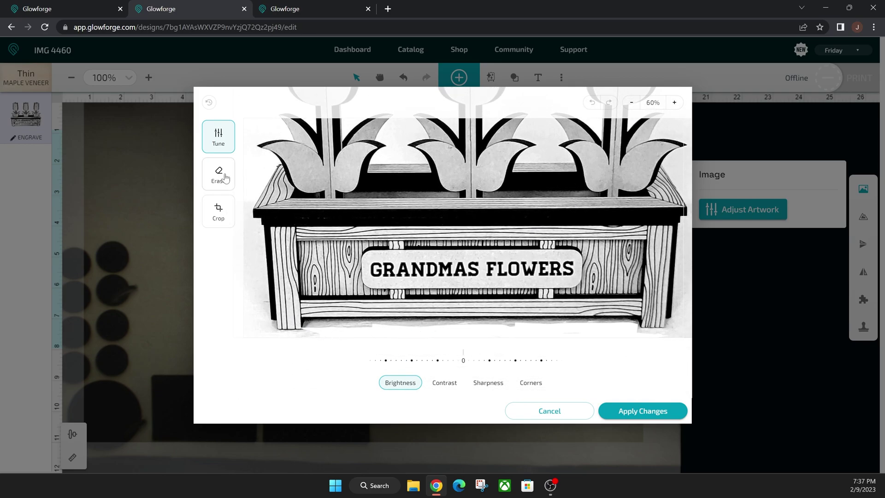
pyautogui.click(631, 104)
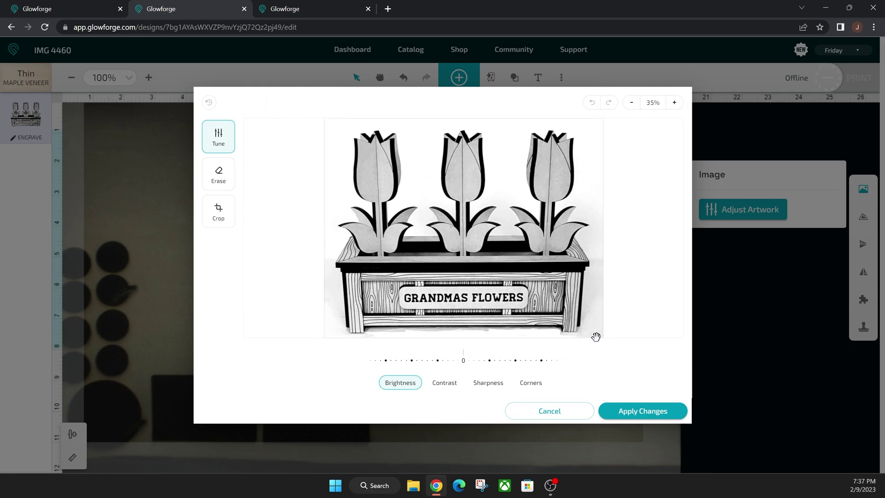
# Review the Contrast, Sharpness, Corners and Brightness settings, then cancel the editor unchanged.
pyautogui.click(446, 386)
pyautogui.click(481, 387)
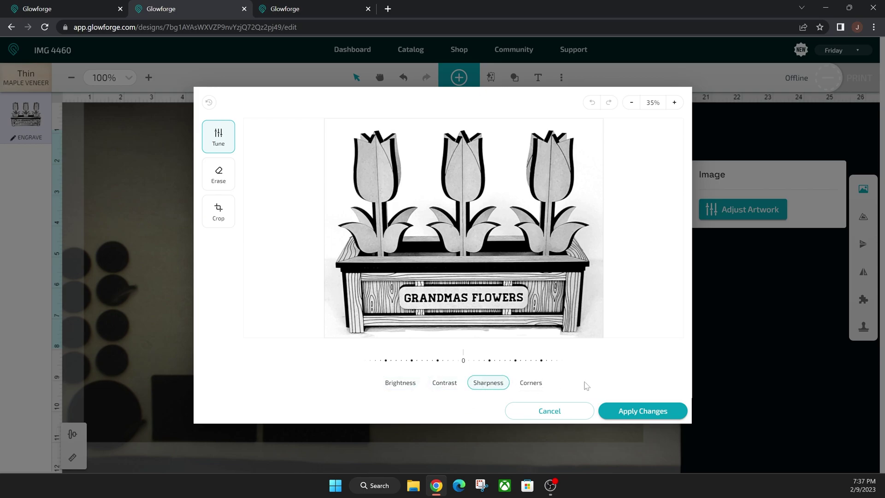
pyautogui.click(530, 386)
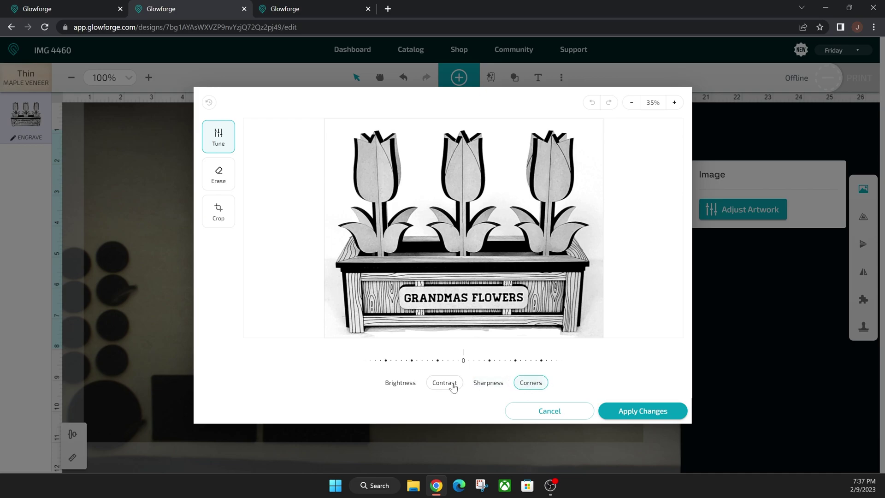
pyautogui.click(444, 386)
pyautogui.click(399, 387)
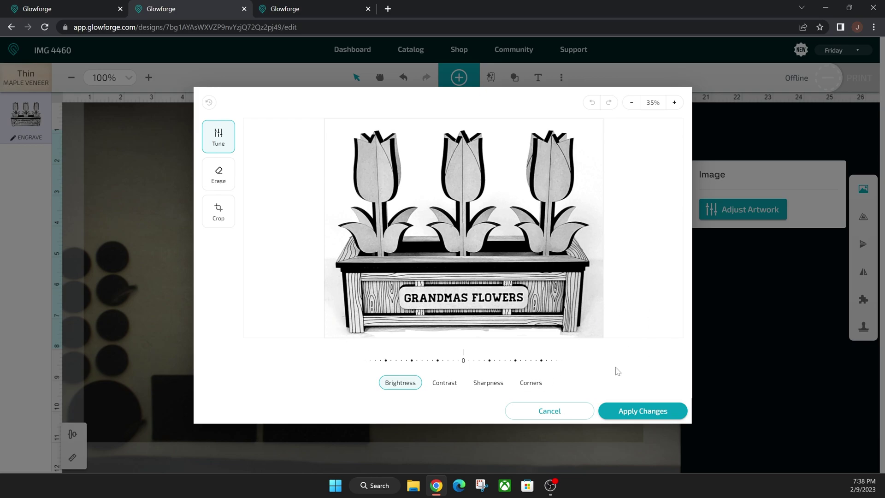
pyautogui.click(554, 415)
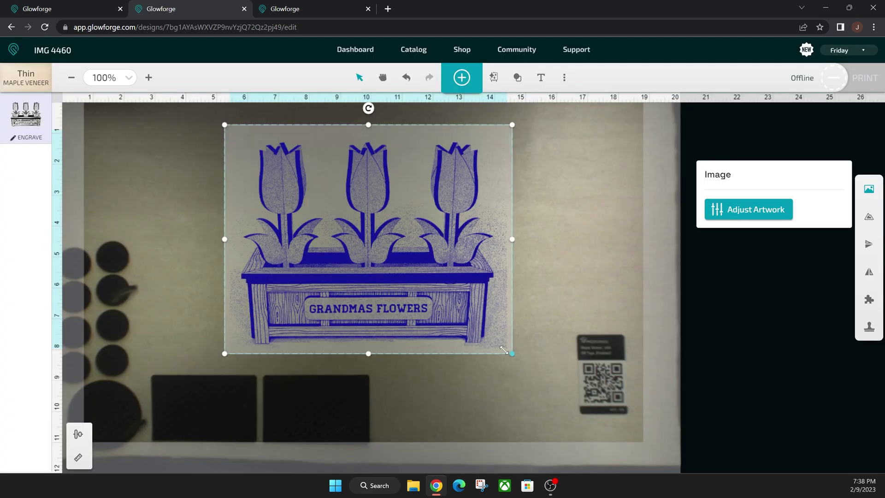